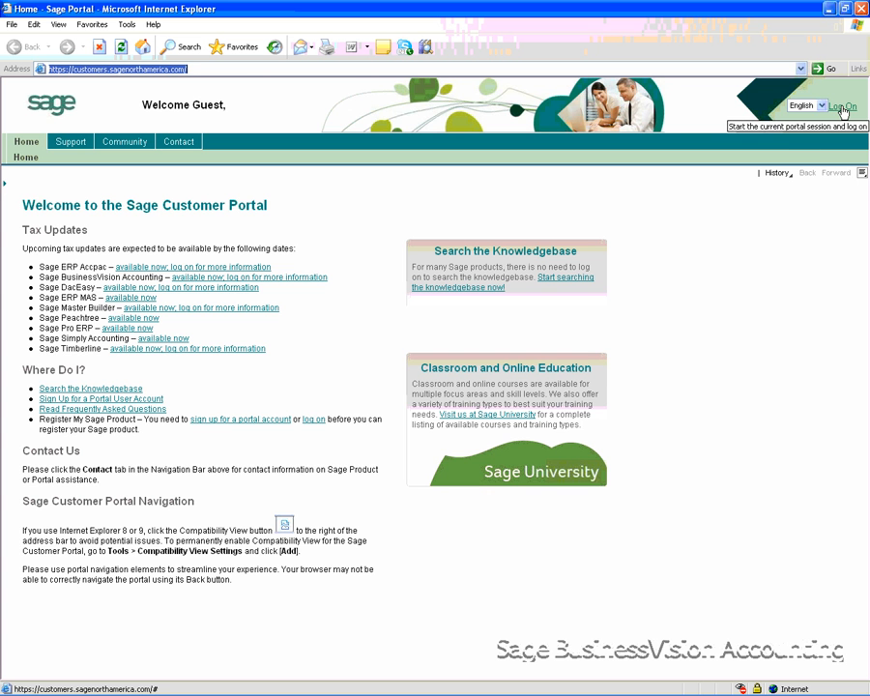
Log on to the Sage Customer Portal and go through all six steps of the activation code guide
{"action": "left_click", "coordinate": [842, 108]}
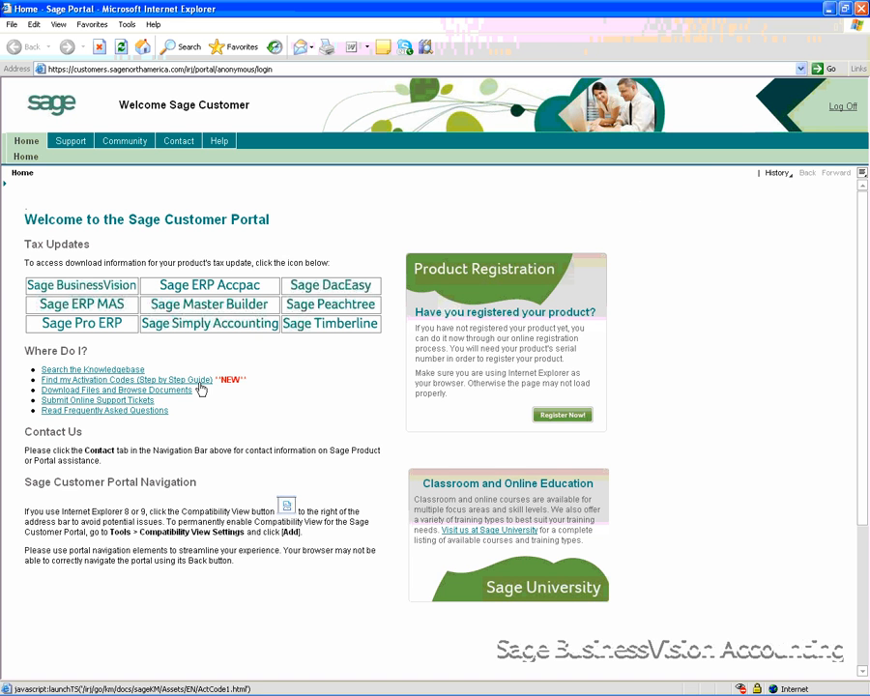
{"action": "left_click", "coordinate": [135, 380]}
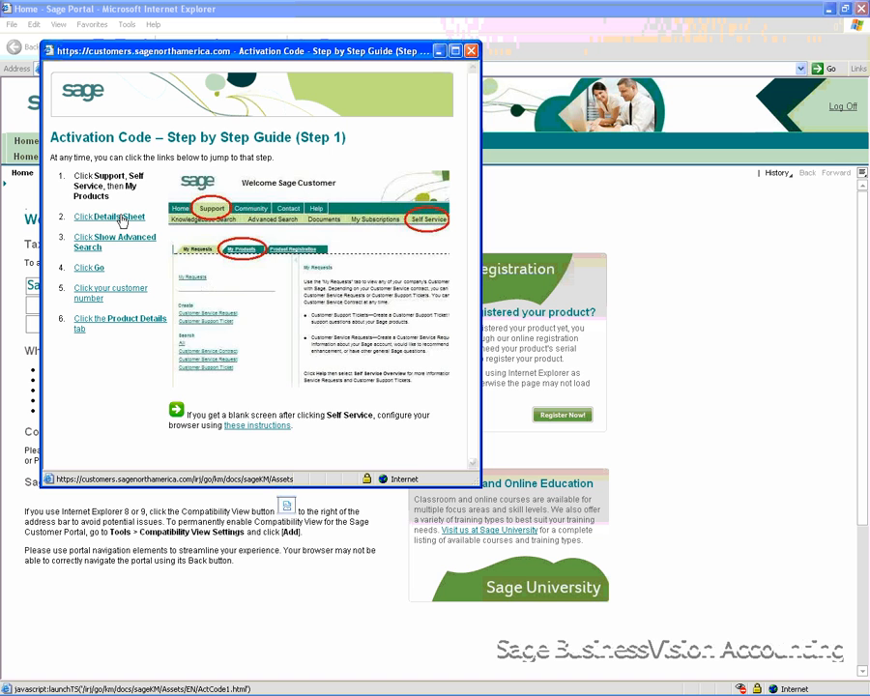
{"action": "left_click", "coordinate": [122, 220]}
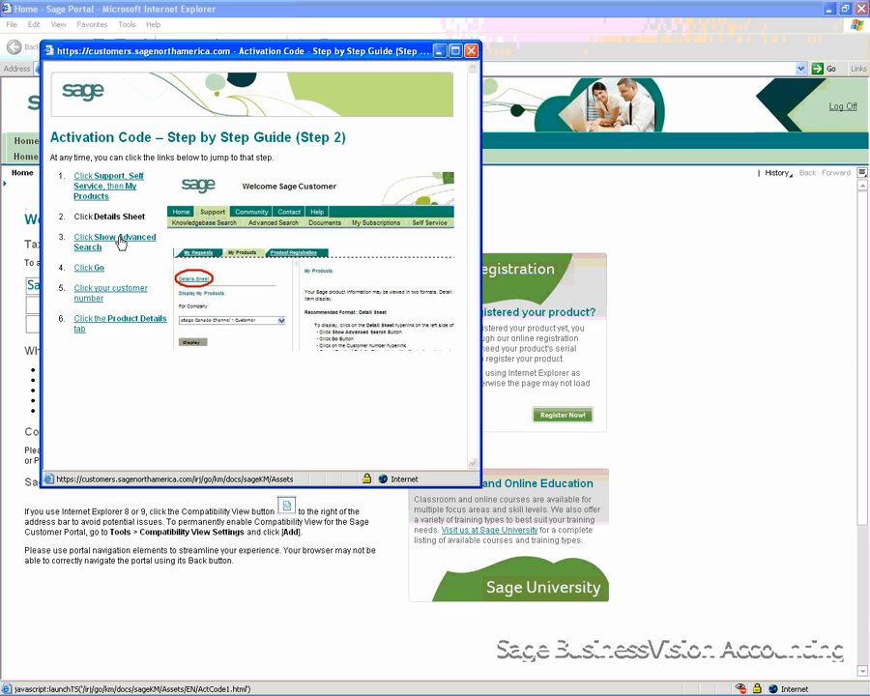
{"action": "left_click", "coordinate": [121, 243]}
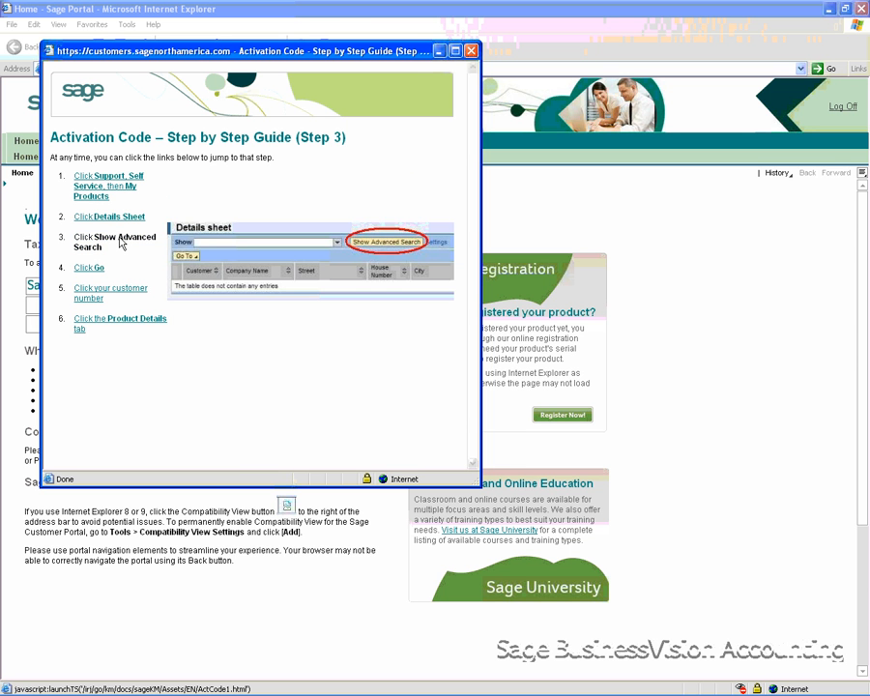
{"action": "left_click", "coordinate": [100, 271]}
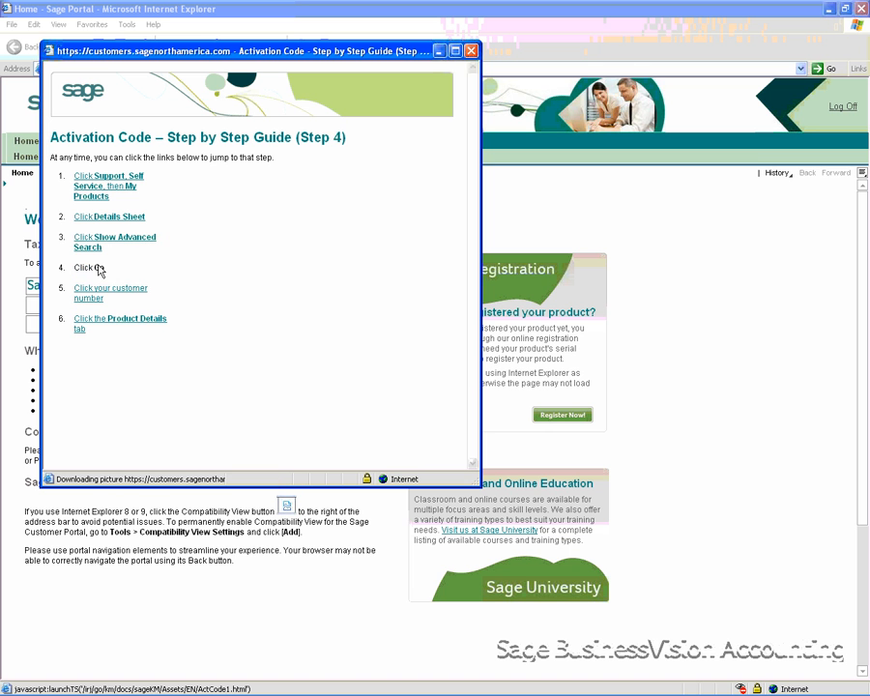
{"action": "left_click", "coordinate": [114, 293]}
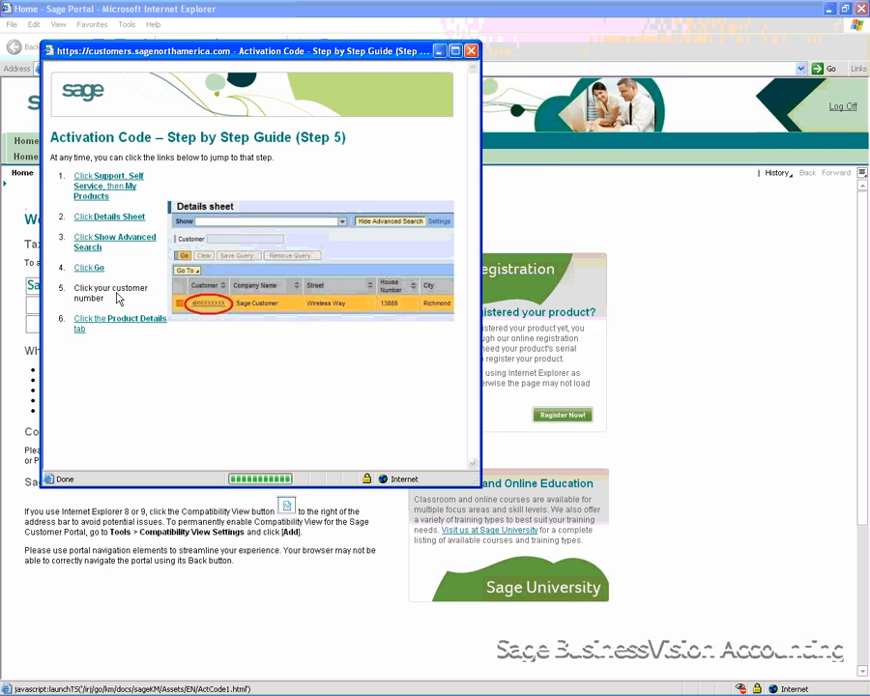
{"action": "left_click", "coordinate": [127, 322]}
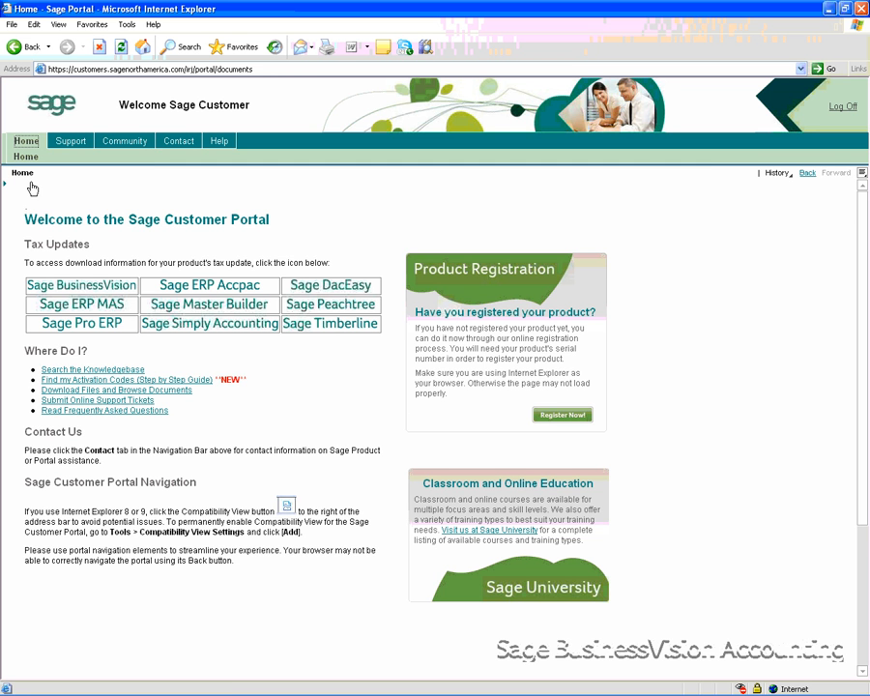
From the portal home page, browse the For Customers documents to Sage BusinessVision Accounting's Subscriber Downloads and open the Product Downloads page
{"action": "left_click", "coordinate": [31, 142]}
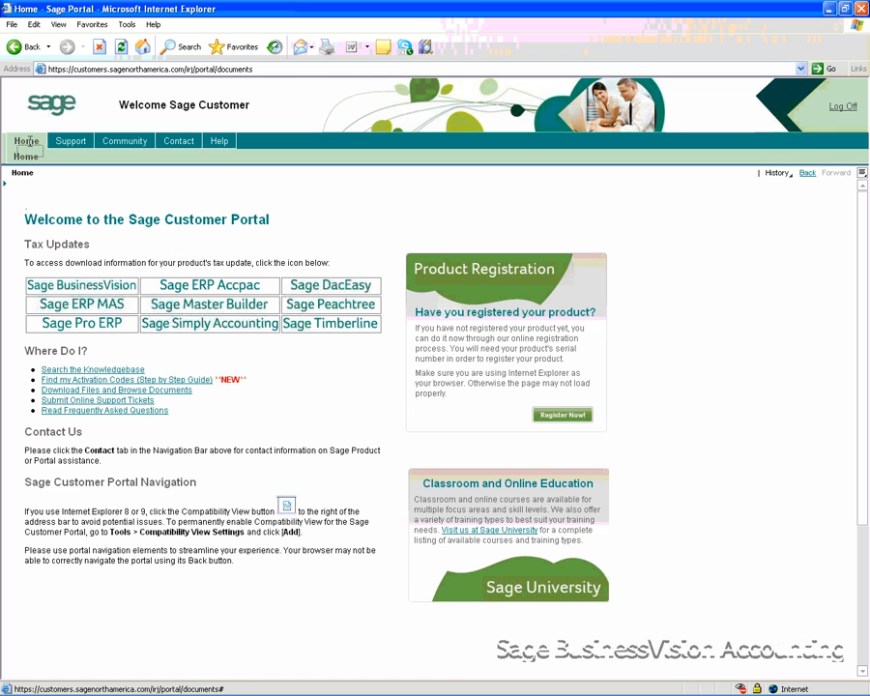
{"action": "left_click", "coordinate": [89, 392]}
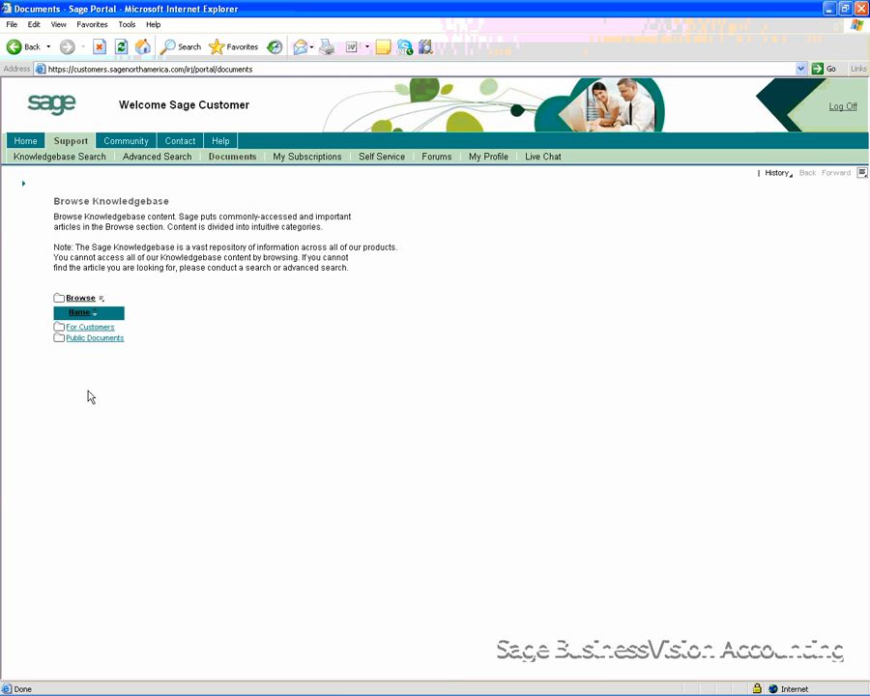
{"action": "left_click", "coordinate": [83, 338]}
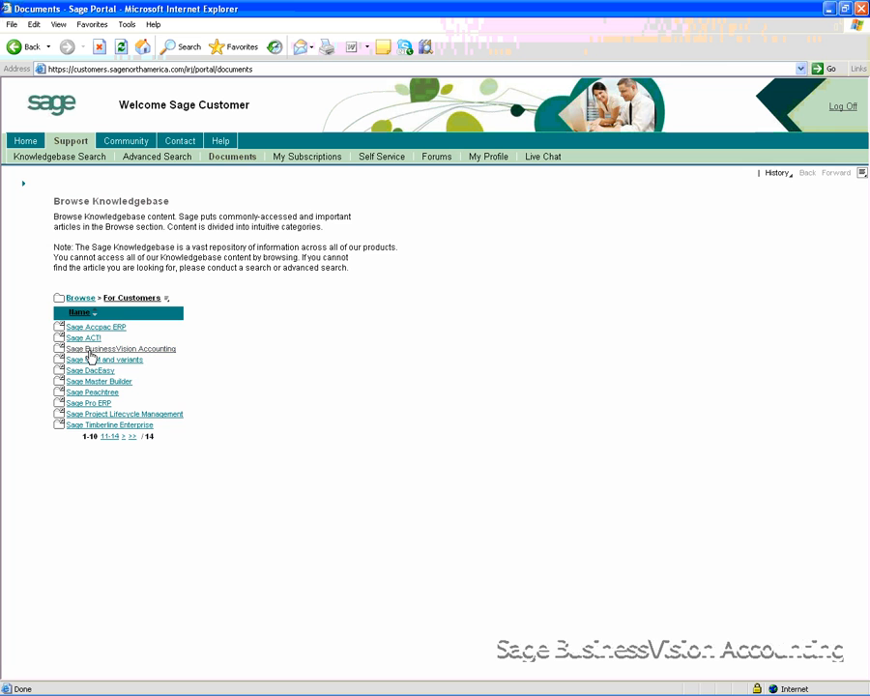
{"action": "left_click", "coordinate": [90, 350]}
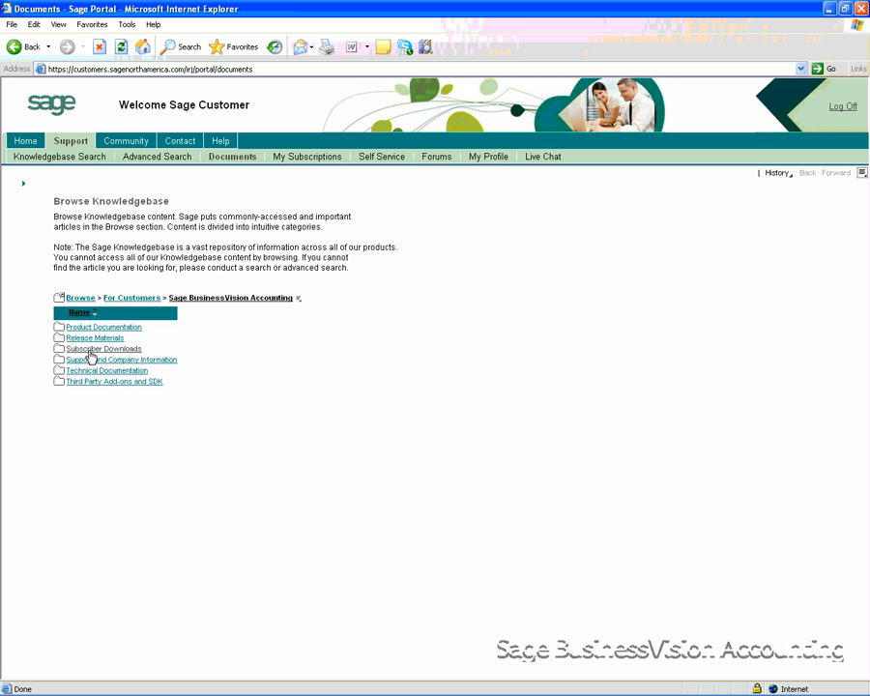
{"action": "left_click", "coordinate": [90, 350]}
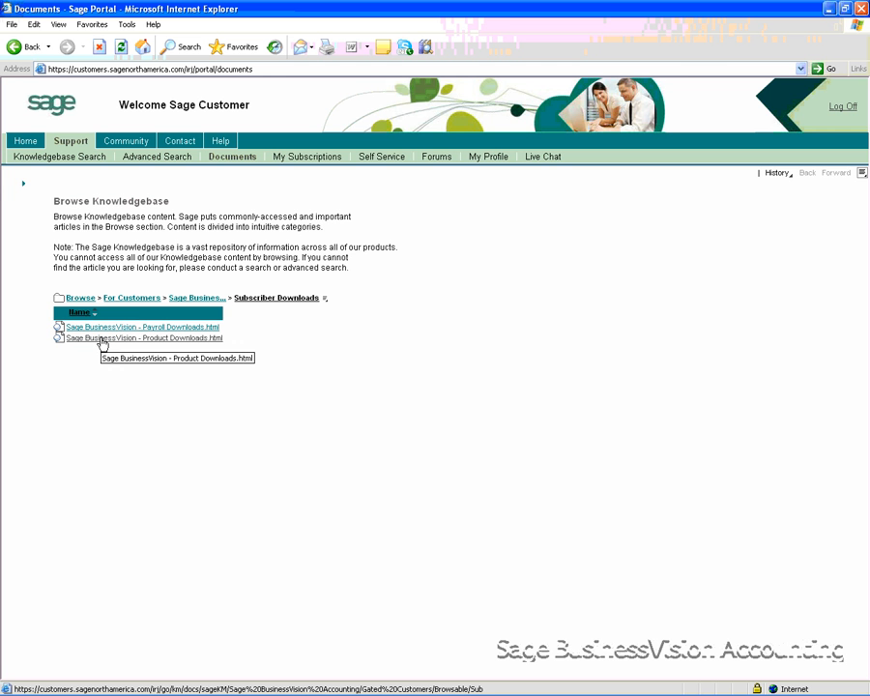
{"action": "left_click", "coordinate": [103, 340]}
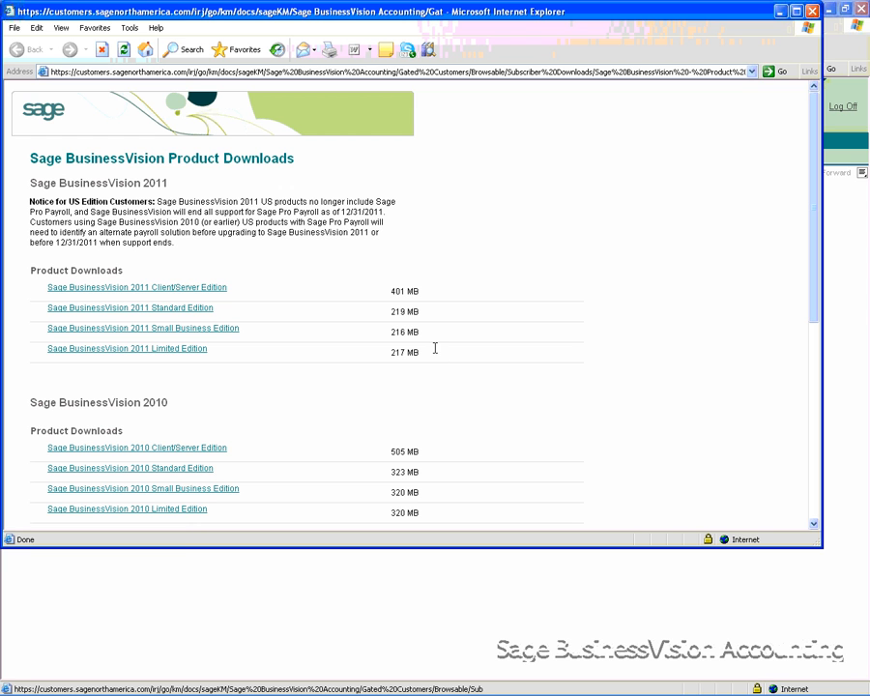
Download Sage BusinessVision 2011 Standard Edition using the internet browser option and save the zip file to the desktop
{"action": "left_click", "coordinate": [205, 309]}
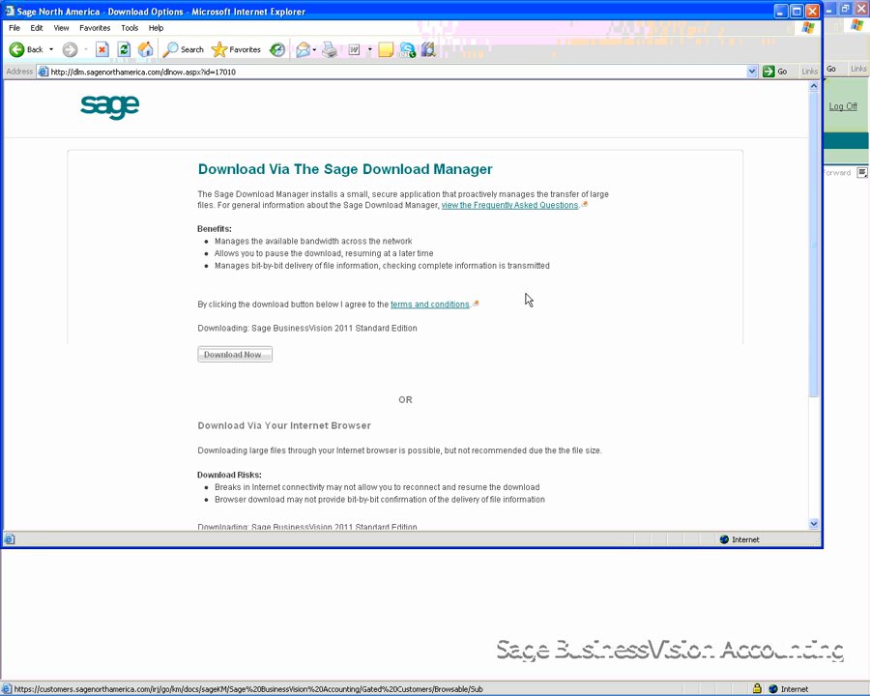
{"action": "scroll", "coordinate": [531, 307], "scroll_direction": "down", "scroll_amount": 2}
{"action": "scroll", "coordinate": [533, 316], "scroll_direction": "down", "scroll_amount": 2}
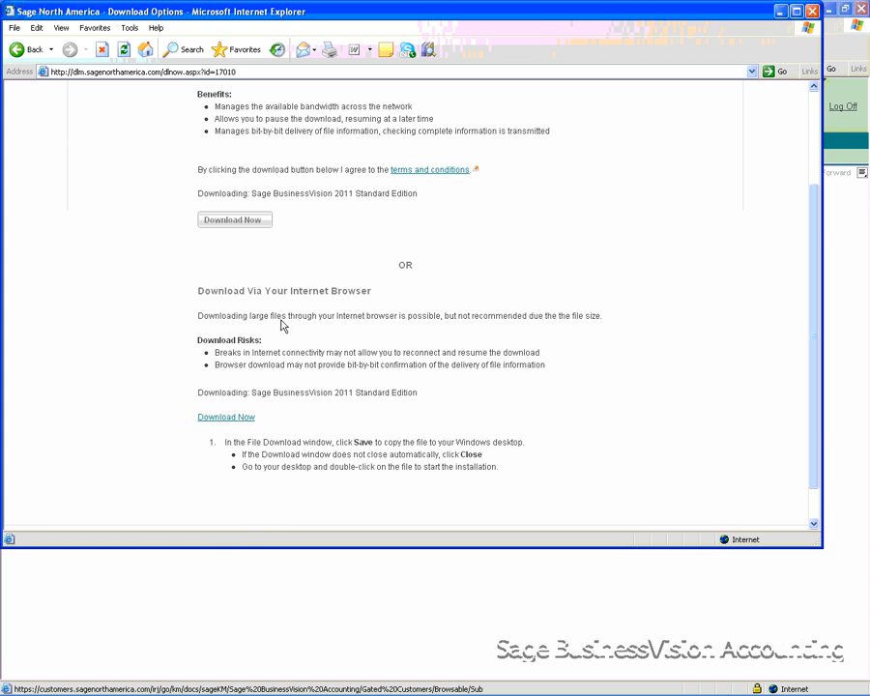
{"action": "left_click", "coordinate": [241, 423]}
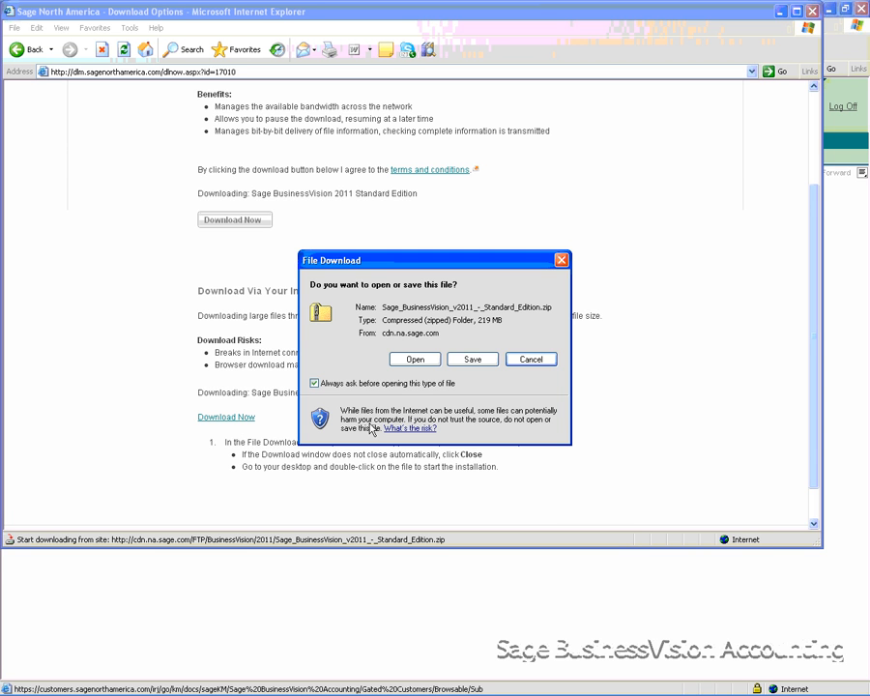
{"action": "left_click", "coordinate": [485, 363]}
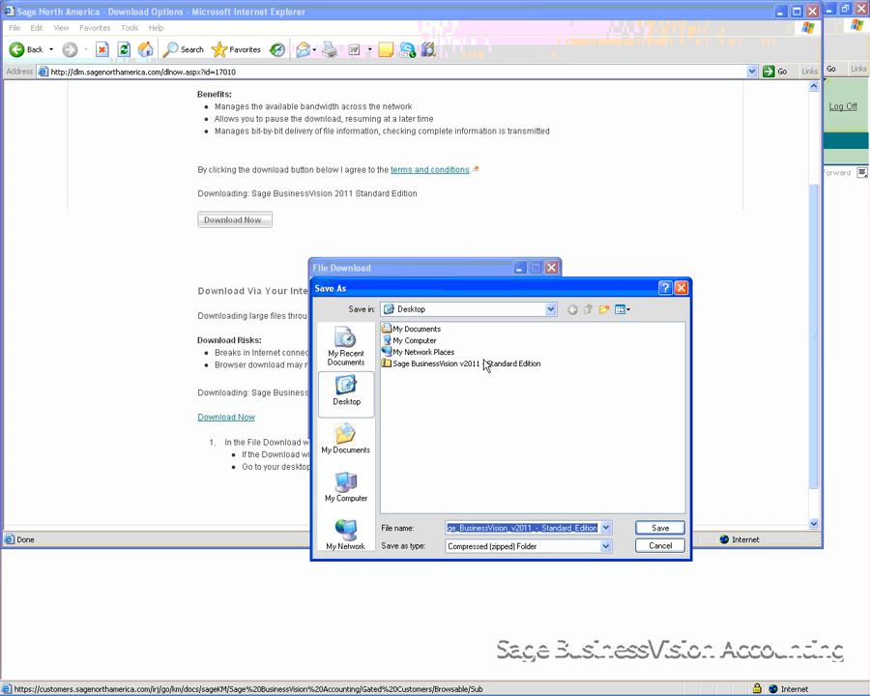
{"action": "left_click", "coordinate": [649, 528]}
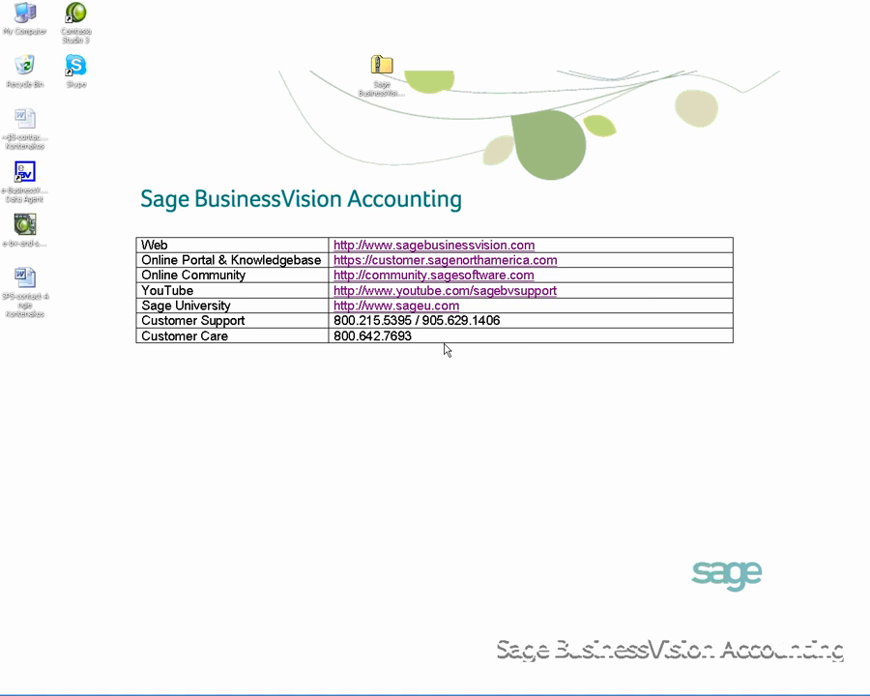
Extract the Sage BusinessVision v2011 - Standard Edition zip file into the proposed folder on the desktop
{"action": "right_click", "coordinate": [384, 69]}
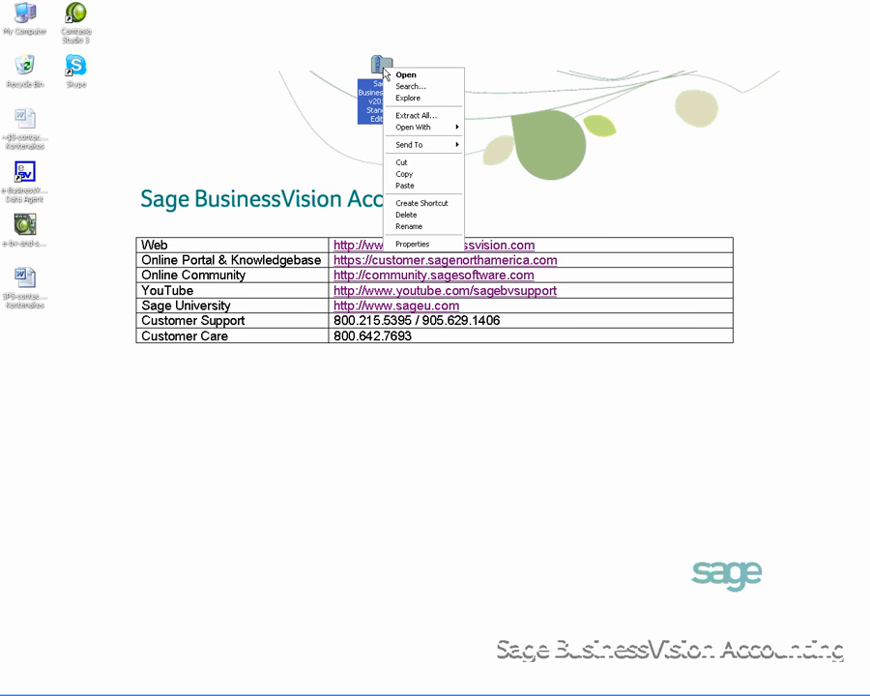
{"action": "left_click", "coordinate": [397, 116]}
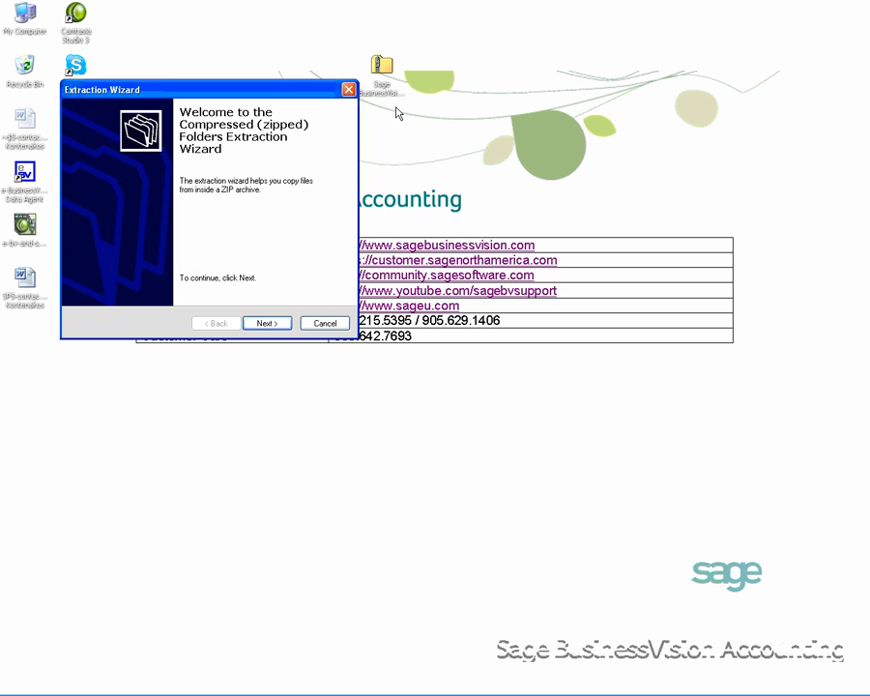
{"action": "left_click", "coordinate": [266, 324]}
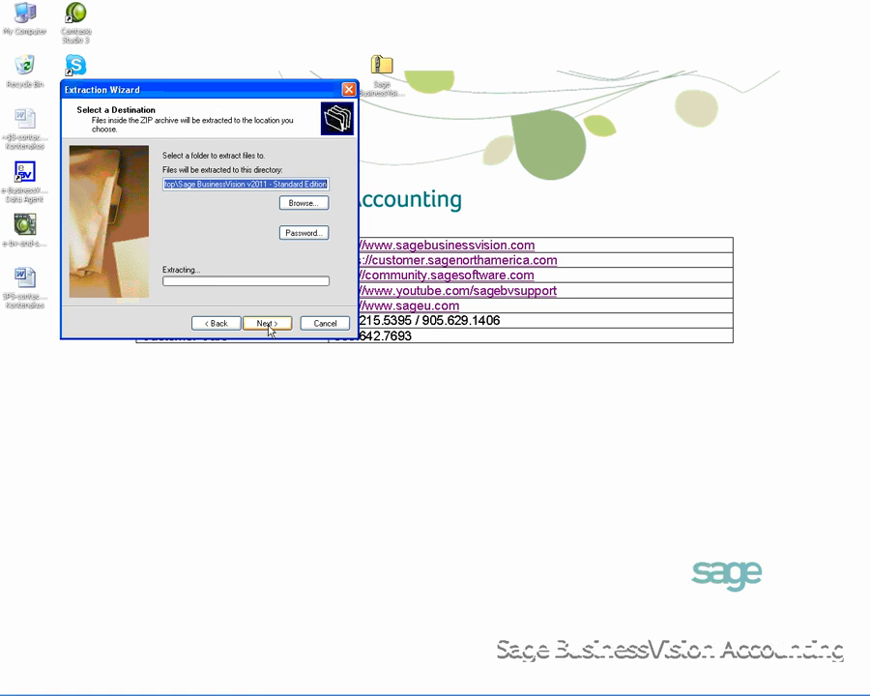
{"action": "left_click", "coordinate": [268, 325]}
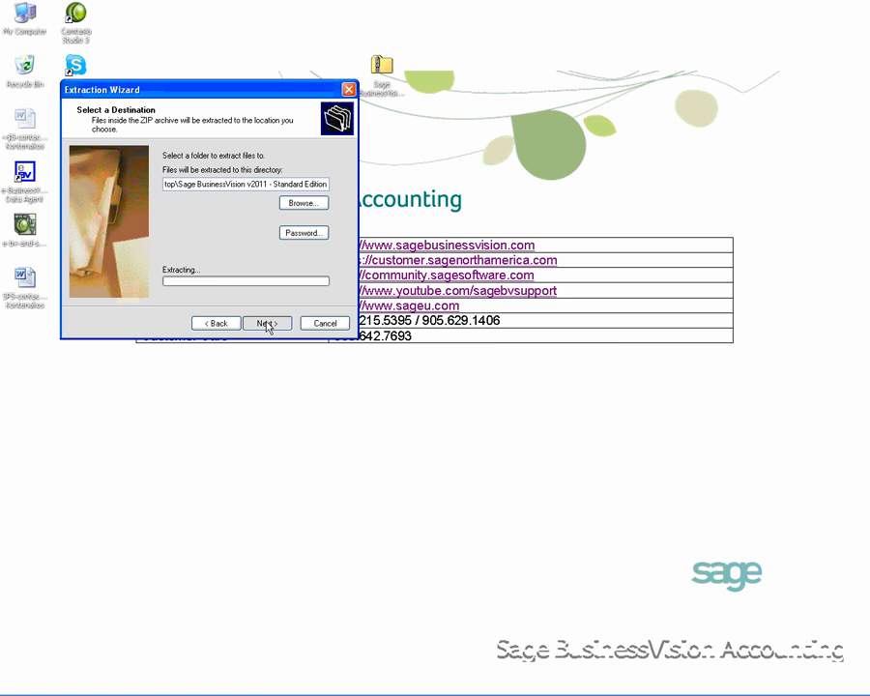
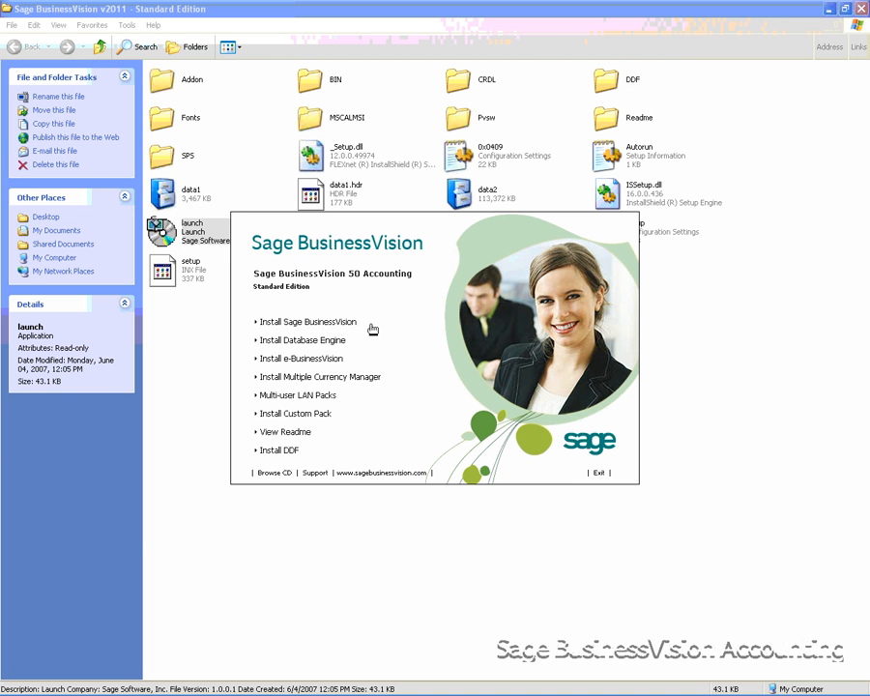
Install the database engine with the Workstation setup type and confirm installing the Pervasive 10.30 Workgroup Engine
{"action": "left_click", "coordinate": [322, 343]}
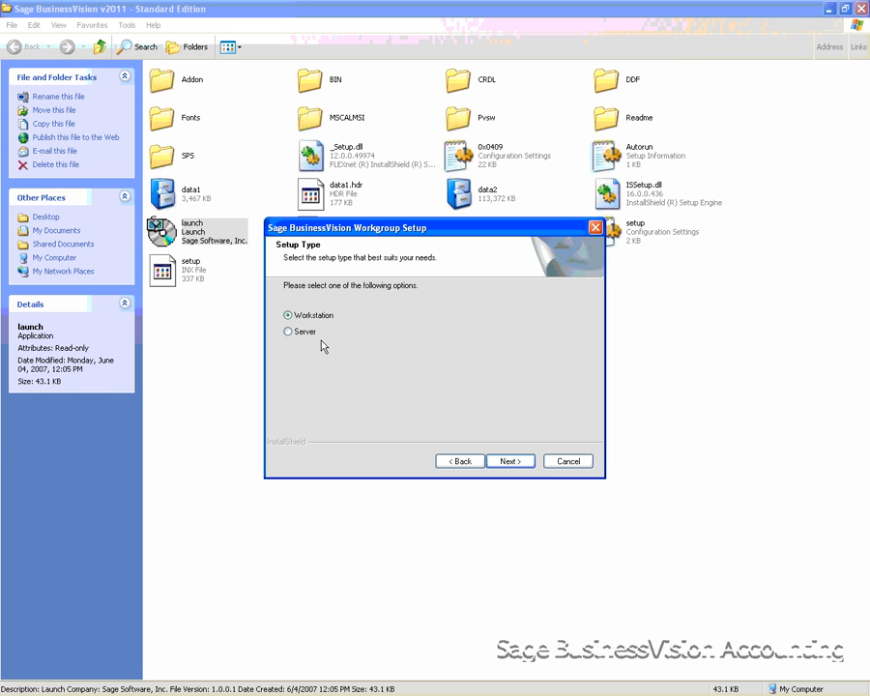
{"action": "left_click", "coordinate": [510, 462]}
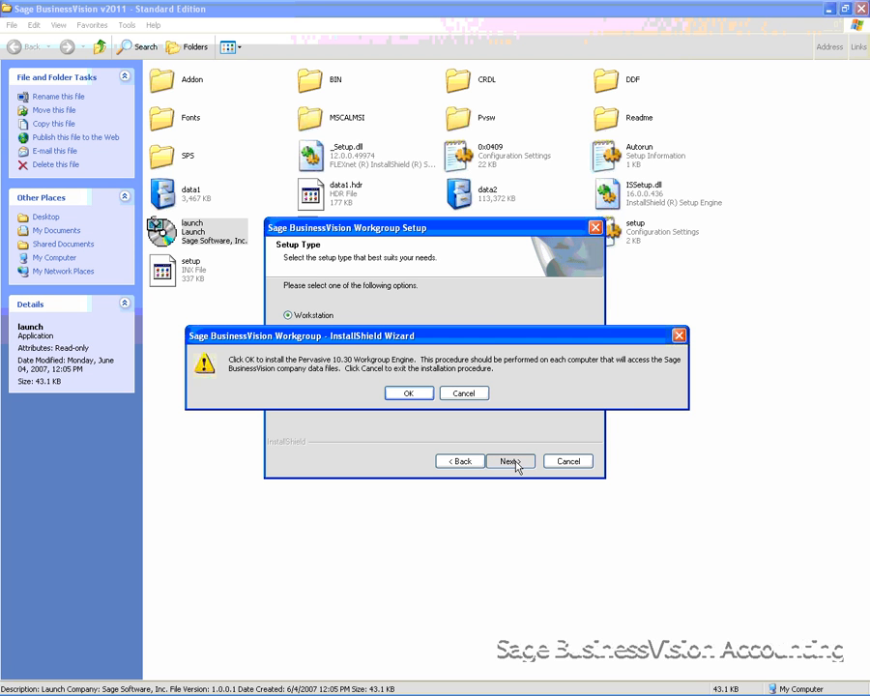
{"action": "left_click", "coordinate": [409, 396]}
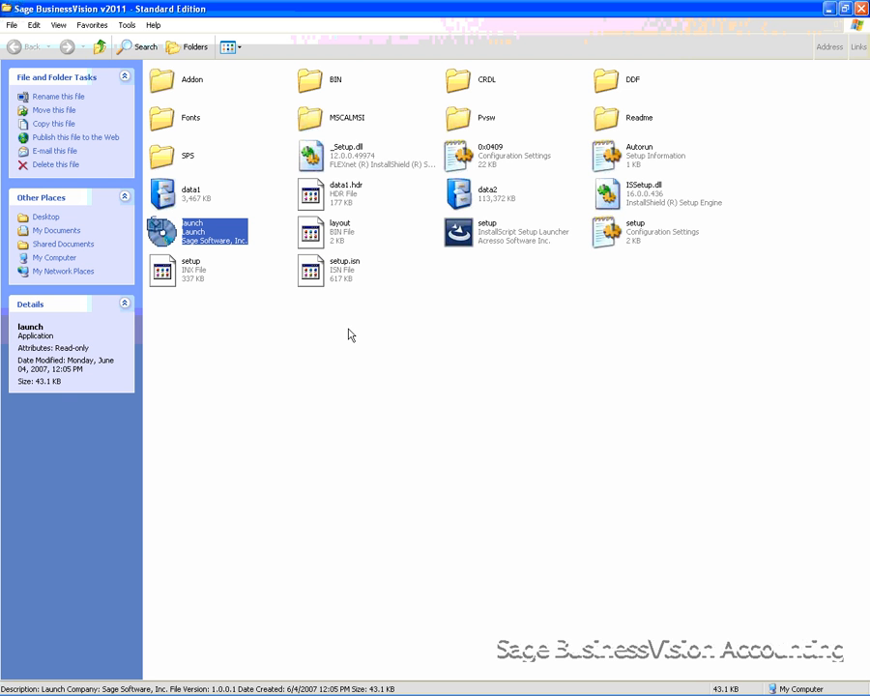
Relaunch the installer, start the Sage BusinessVision installation with Standard licensing, and accept the license agreement
{"action": "double_click", "coordinate": [211, 240]}
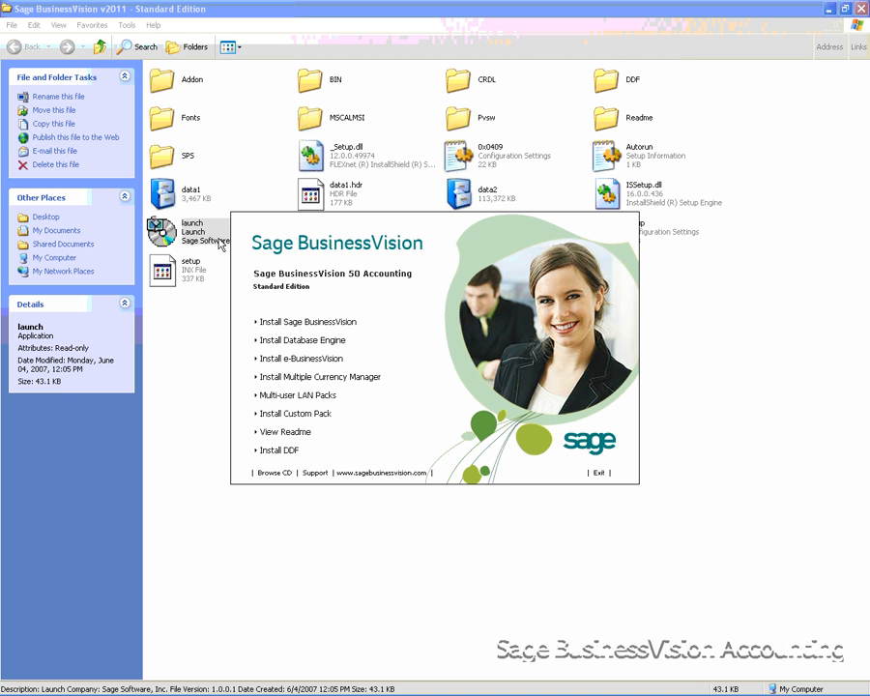
{"action": "left_click", "coordinate": [331, 324]}
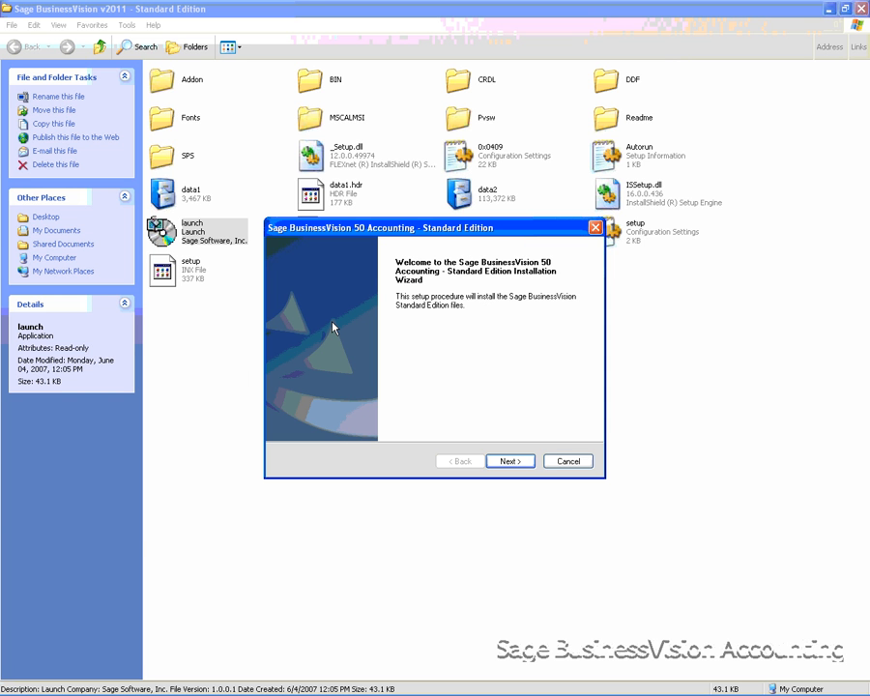
{"action": "left_click", "coordinate": [521, 465]}
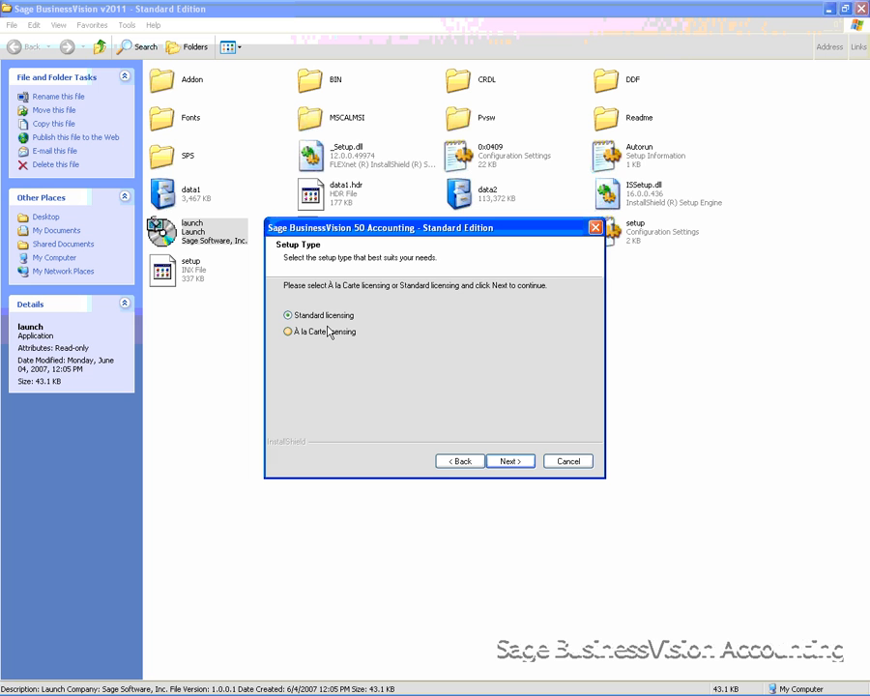
{"action": "left_click", "coordinate": [503, 462]}
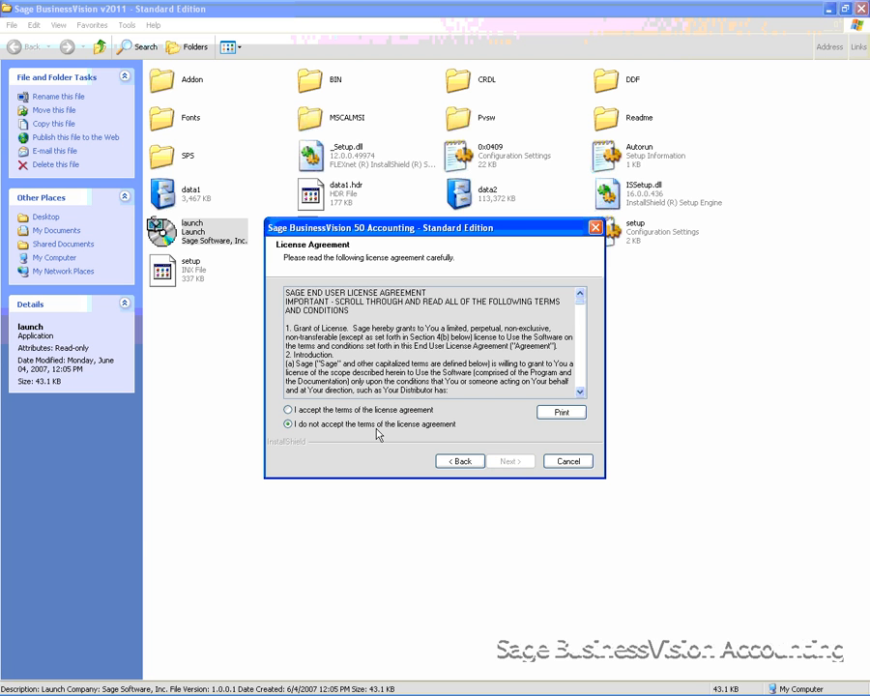
{"action": "left_click", "coordinate": [289, 410]}
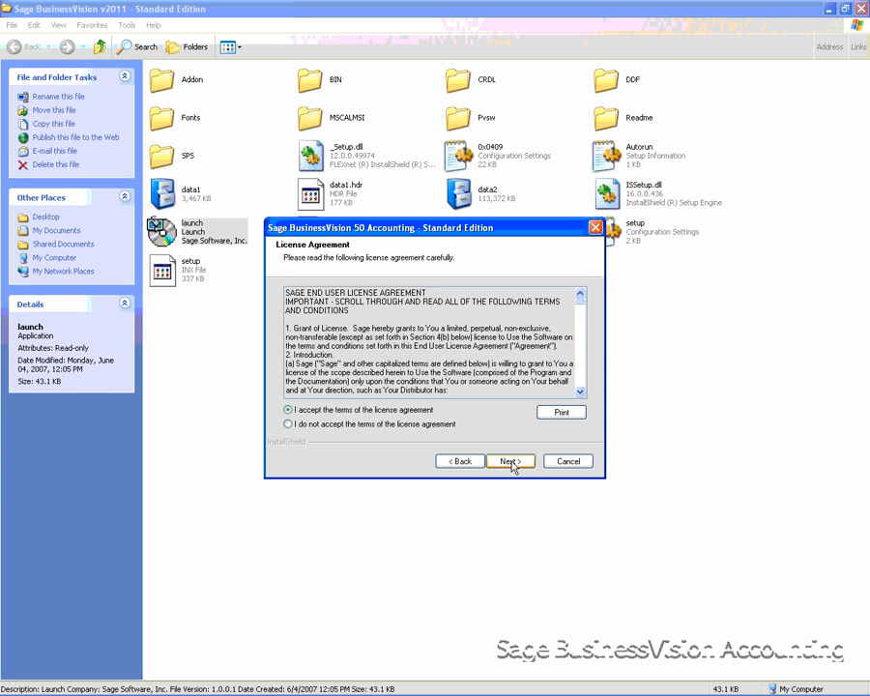
{"action": "left_click", "coordinate": [513, 464]}
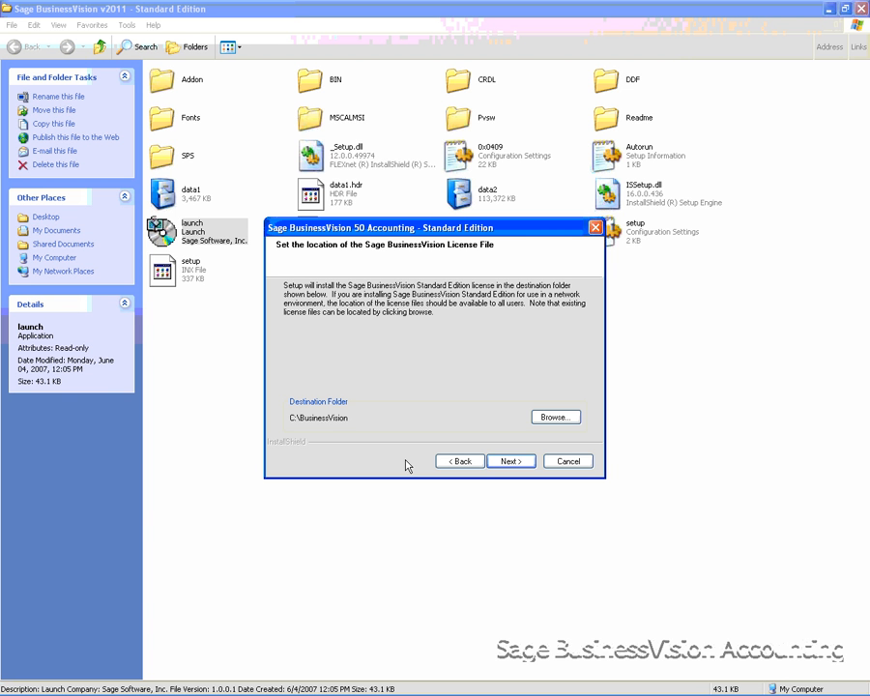
Keep C:\BusinessVision as the license file location, choose activation with an existing code, and go through the activation form's fields
{"action": "left_click", "coordinate": [516, 465]}
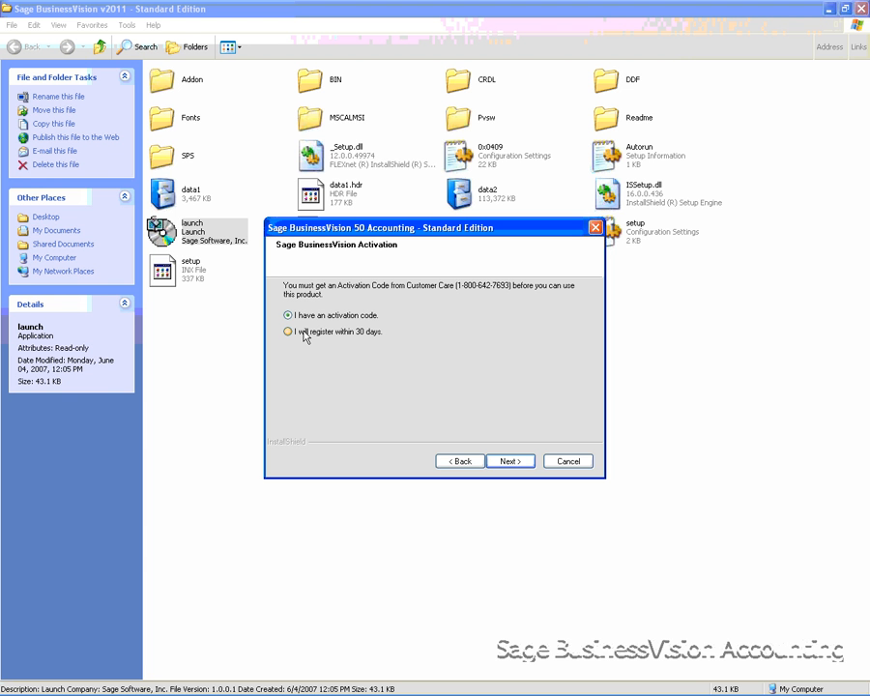
{"action": "left_click", "coordinate": [516, 464]}
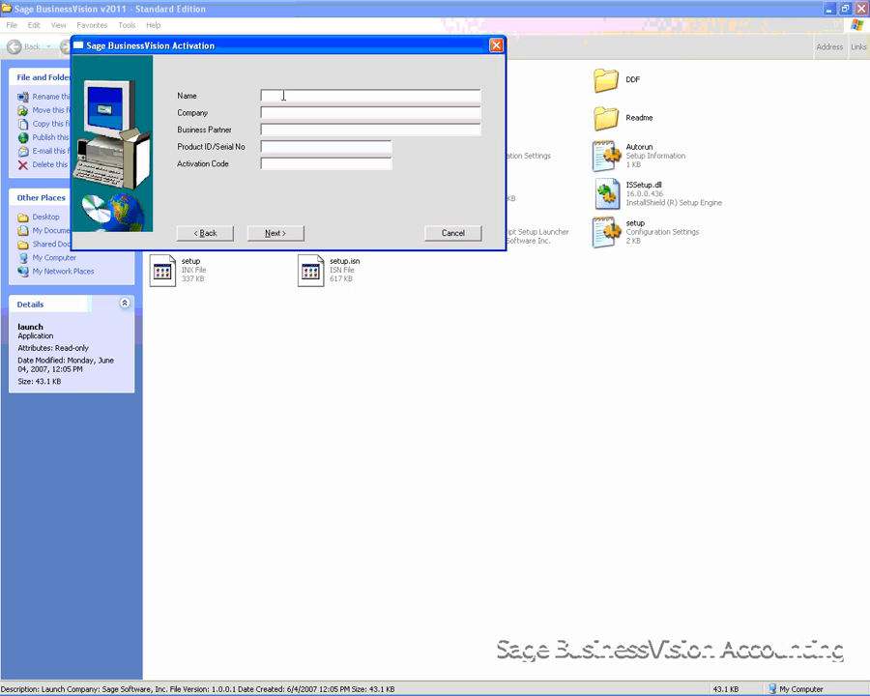
{"action": "left_click", "coordinate": [286, 114]}
{"action": "left_click", "coordinate": [285, 129]}
{"action": "left_click", "coordinate": [280, 147]}
{"action": "left_click", "coordinate": [280, 168]}
{"action": "left_click", "coordinate": [287, 112]}
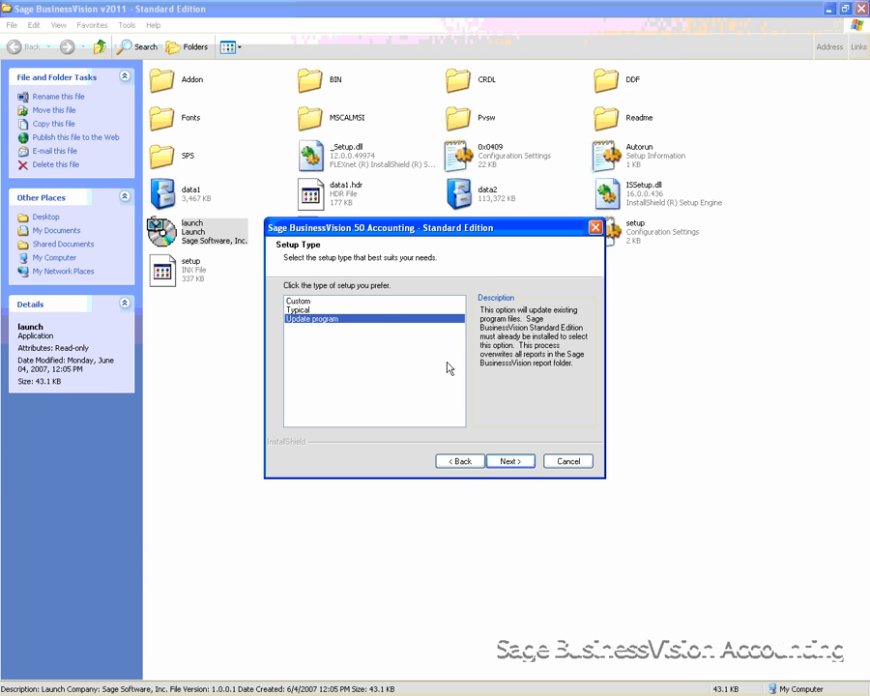
Run the Update program setup into C:\BusinessVision, using the Sage BusinessVision Standard Edition program folder
{"action": "left_click", "coordinate": [516, 462]}
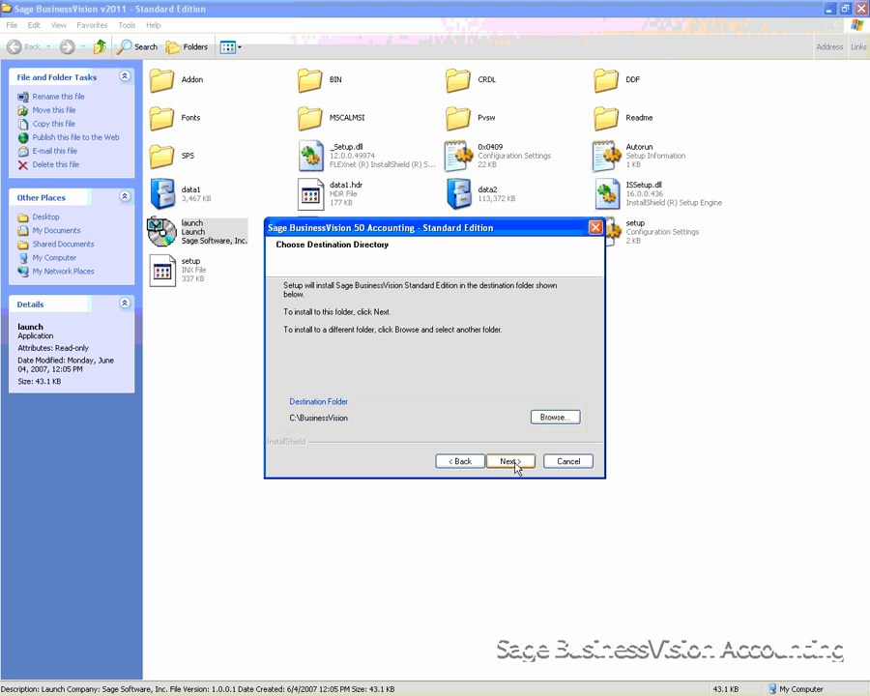
{"action": "left_click", "coordinate": [510, 461]}
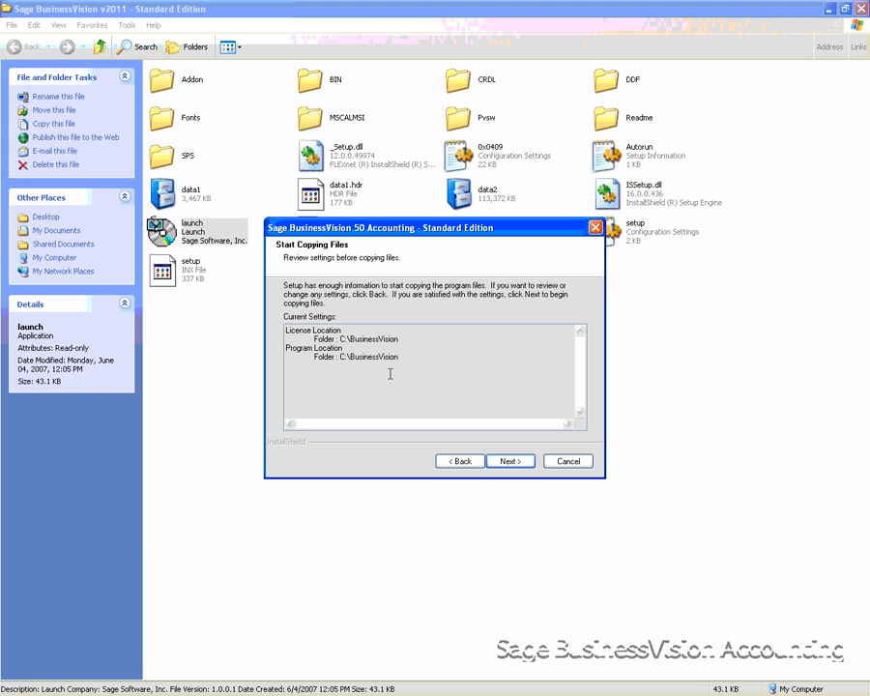
{"action": "left_click", "coordinate": [510, 461]}
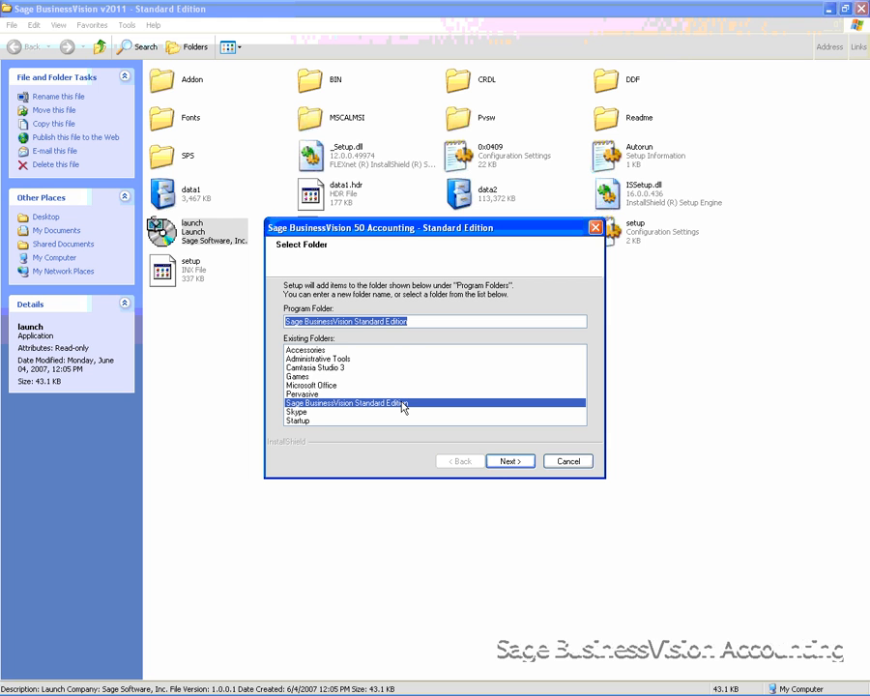
{"action": "left_click", "coordinate": [506, 464]}
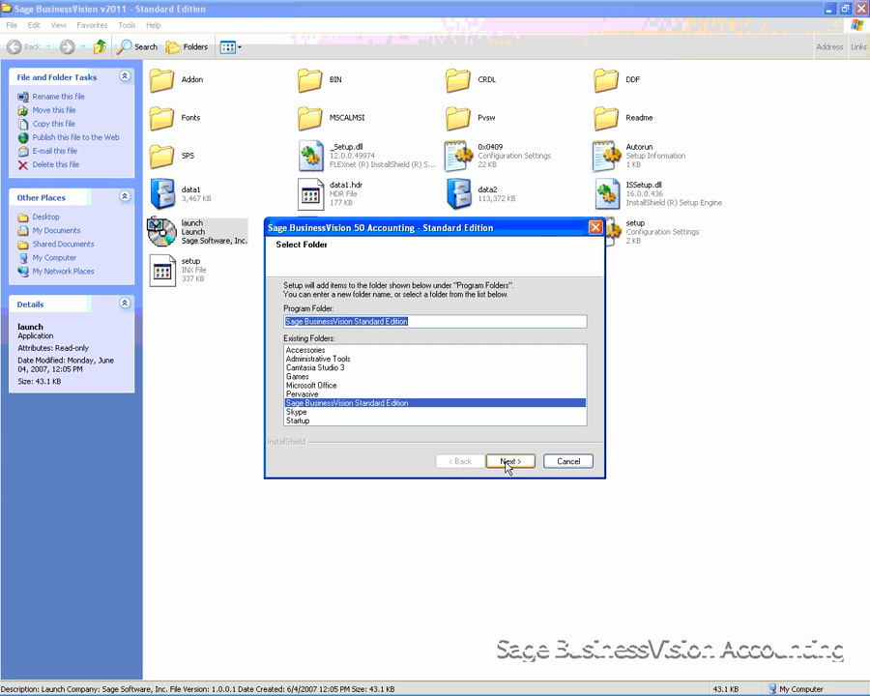